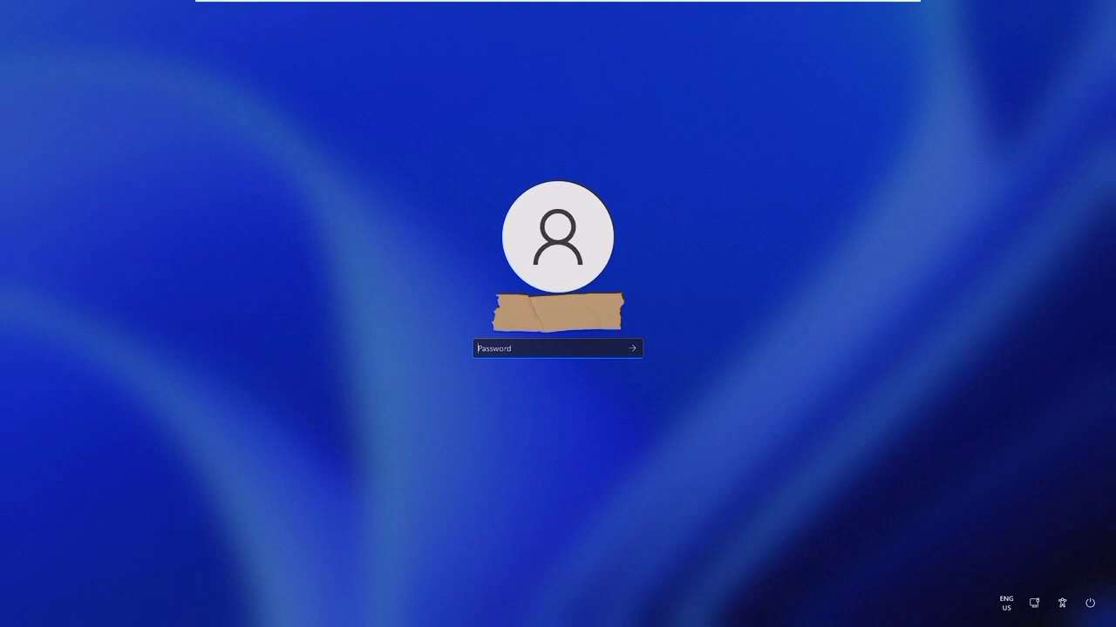
Submit the empty password and dismiss the incorrect-password message
key(Return)
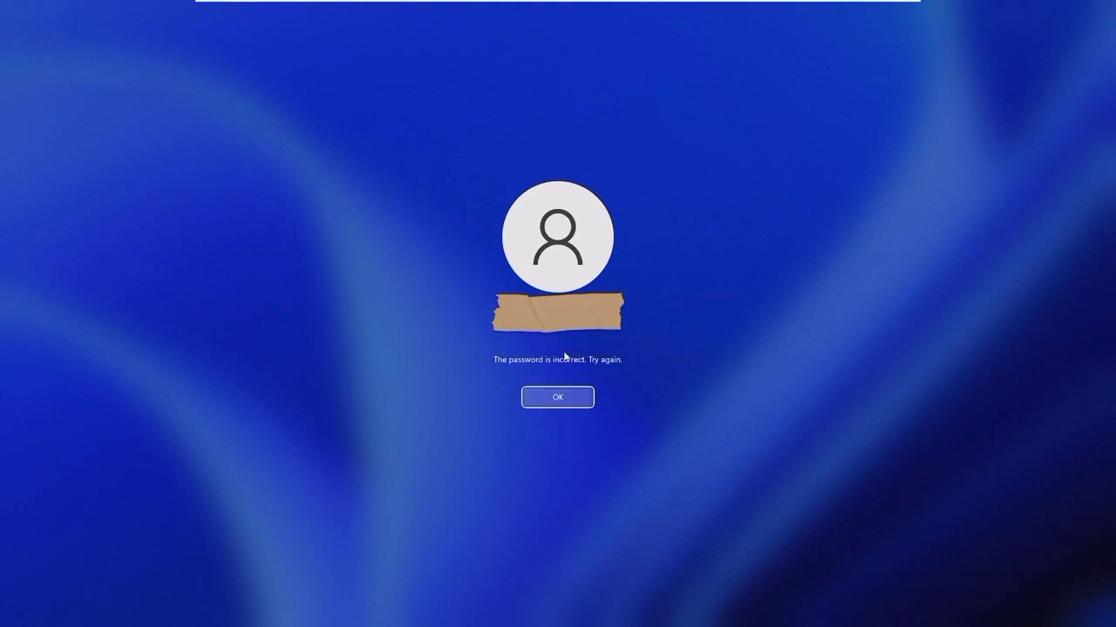
click(565, 403)
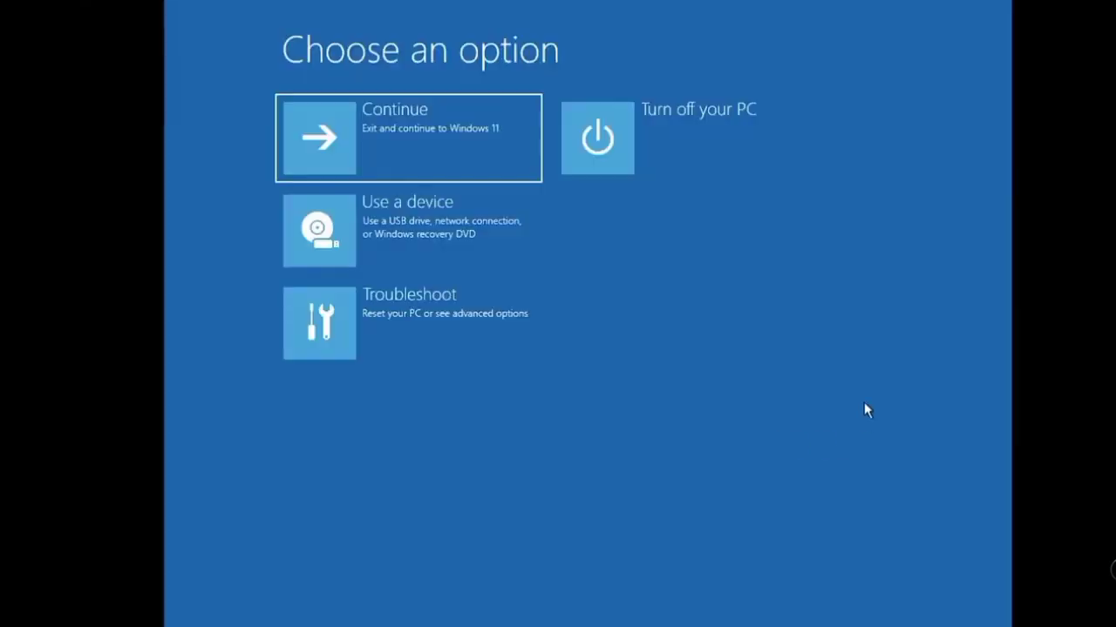
Reach the recovery Command Prompt via Troubleshoot and Advanced options
click(478, 317)
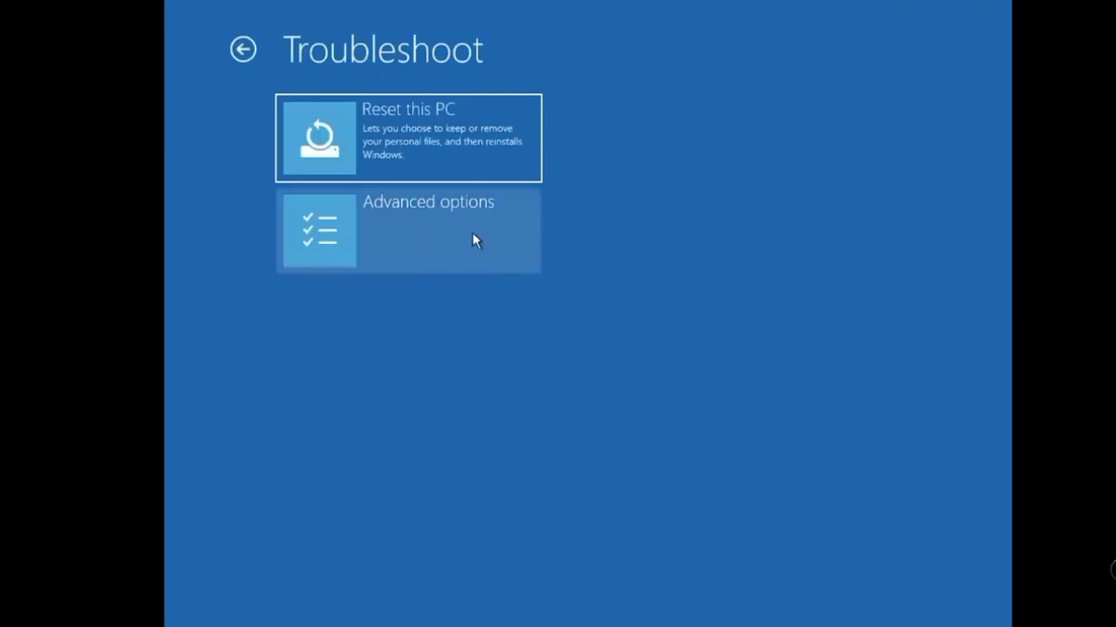
click(446, 221)
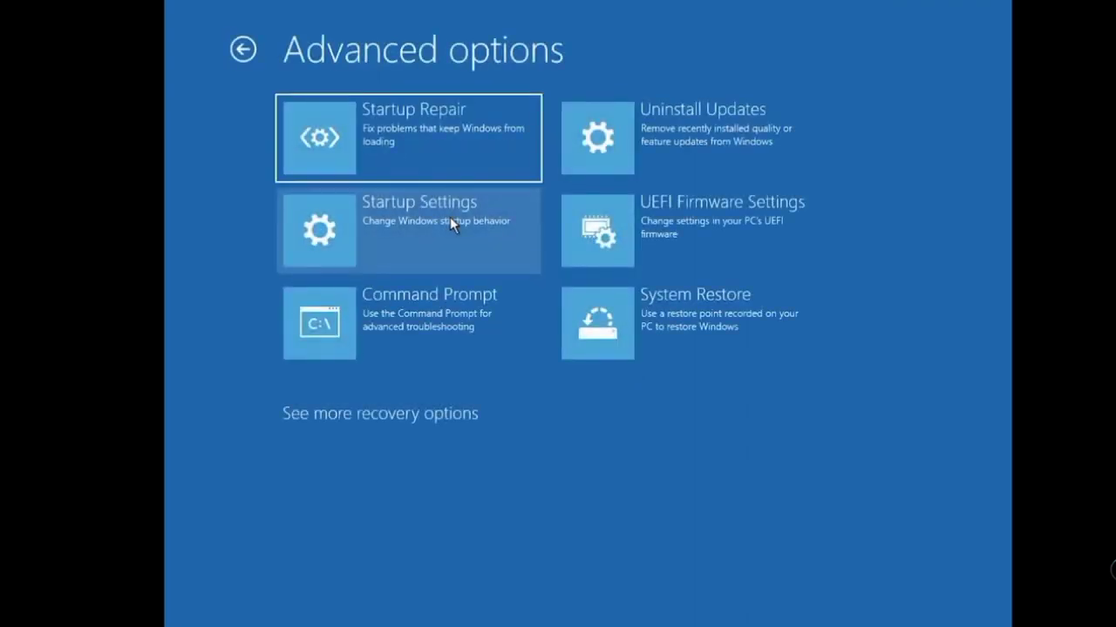
click(440, 319)
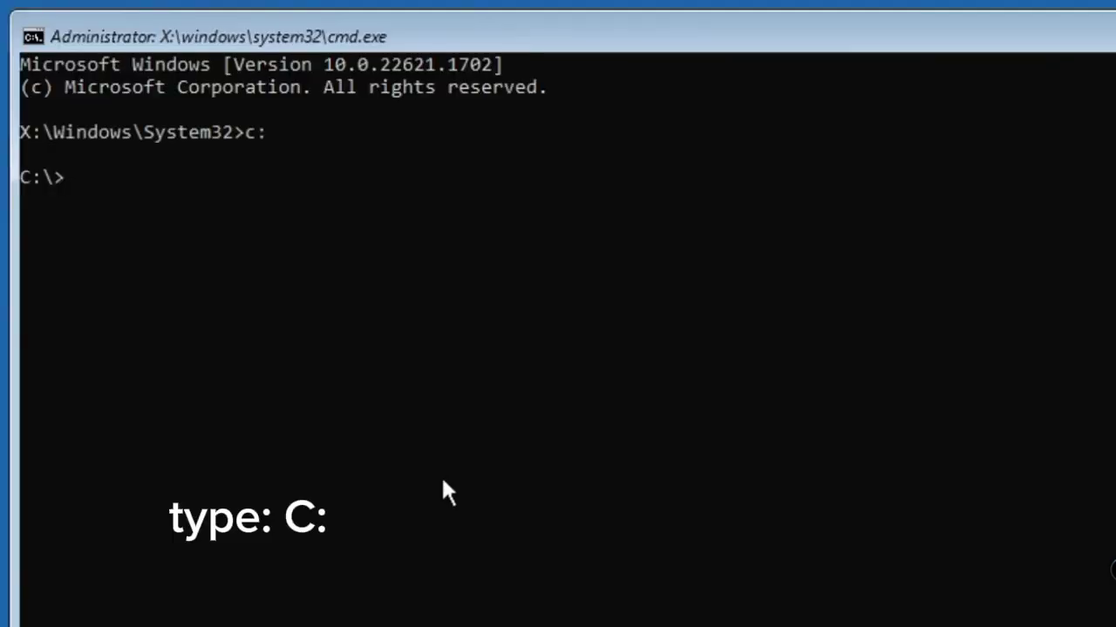
text(cd)
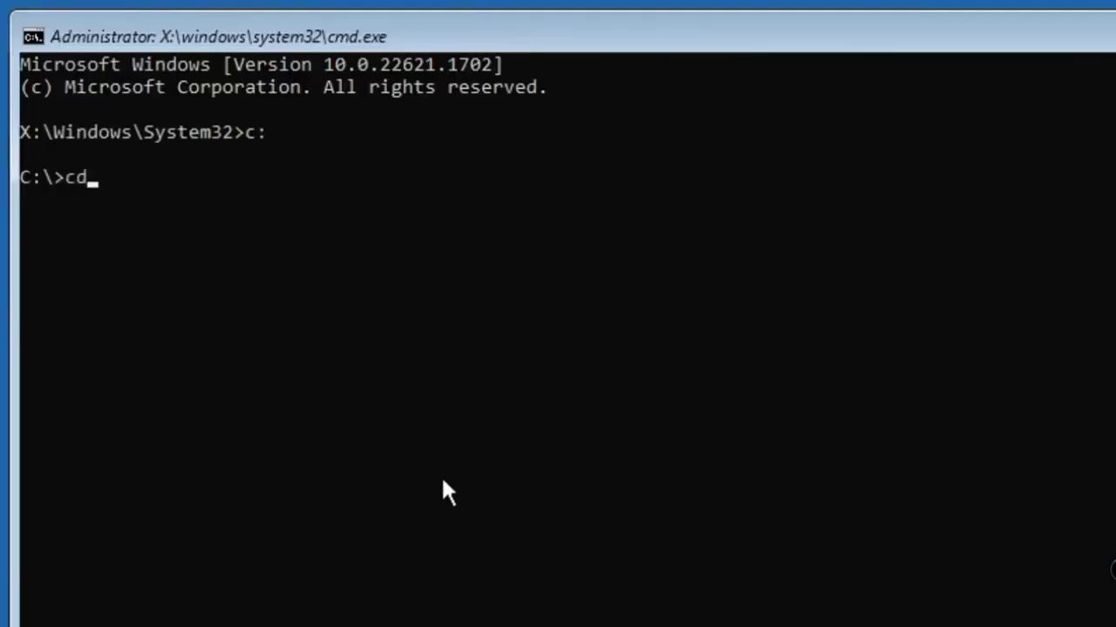
text( wi)
text(ndows)
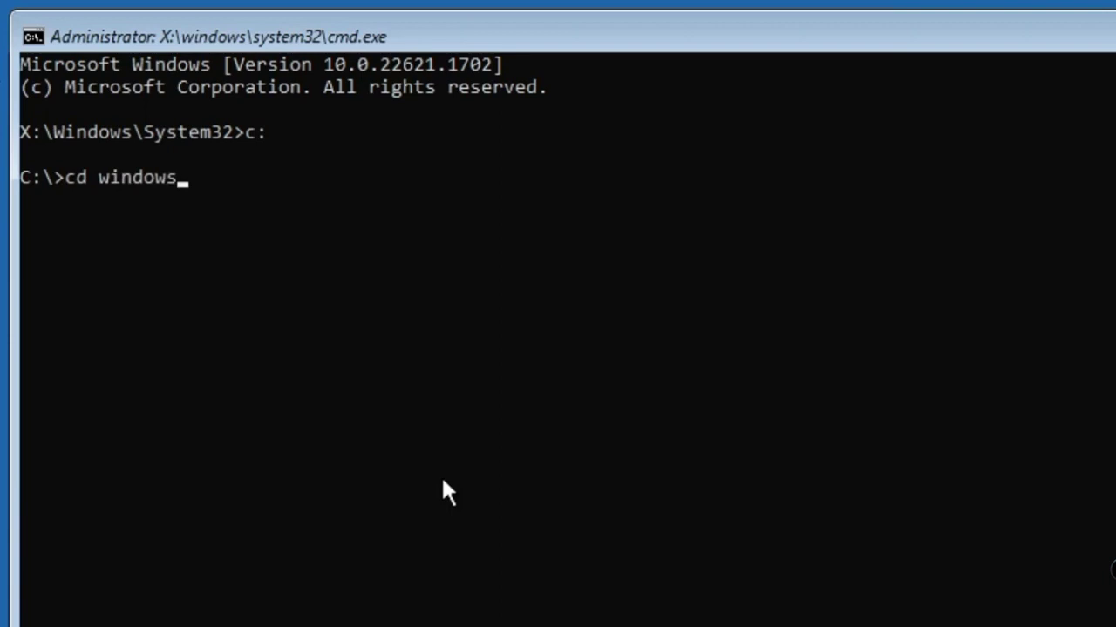
Change directory into Windows and then System32 on drive C
key(Return)
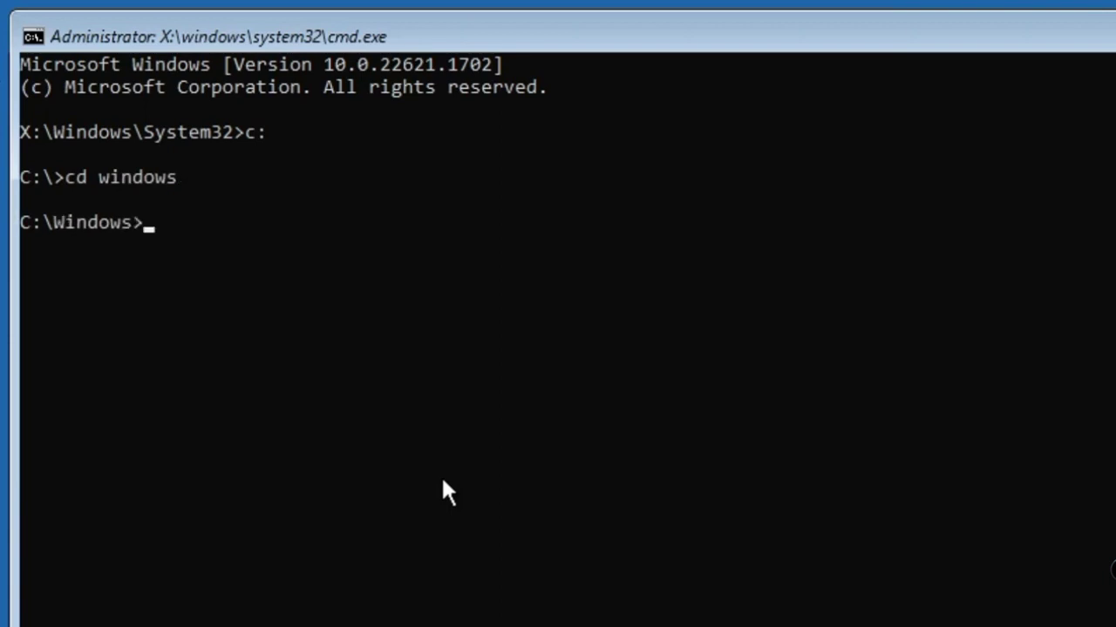
text(cd)
text( sy)
text(stem)
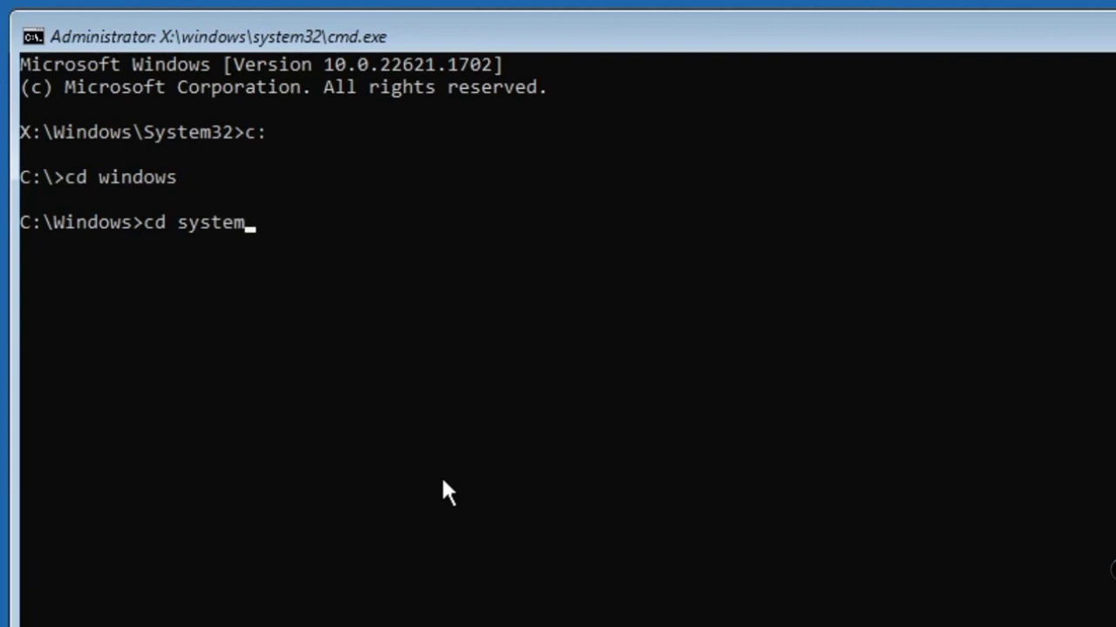
text(32)
key(Return)
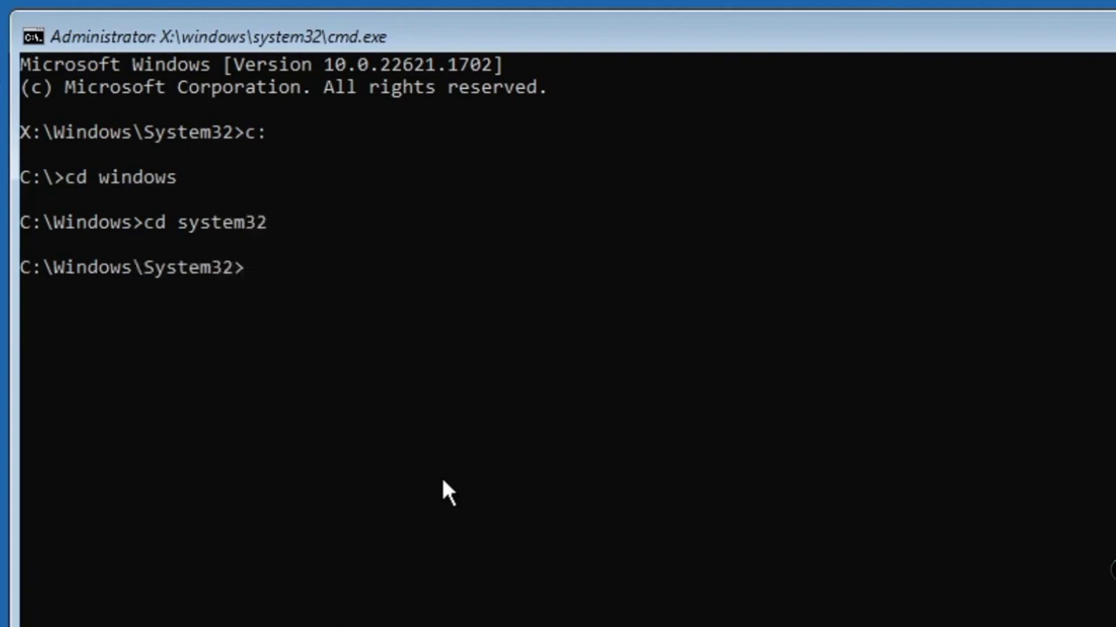
text(re)
text(b)
Run the rename of the utilman executable in System32, then exit the console
key(BackSpace)
text(n)
text( utilam)
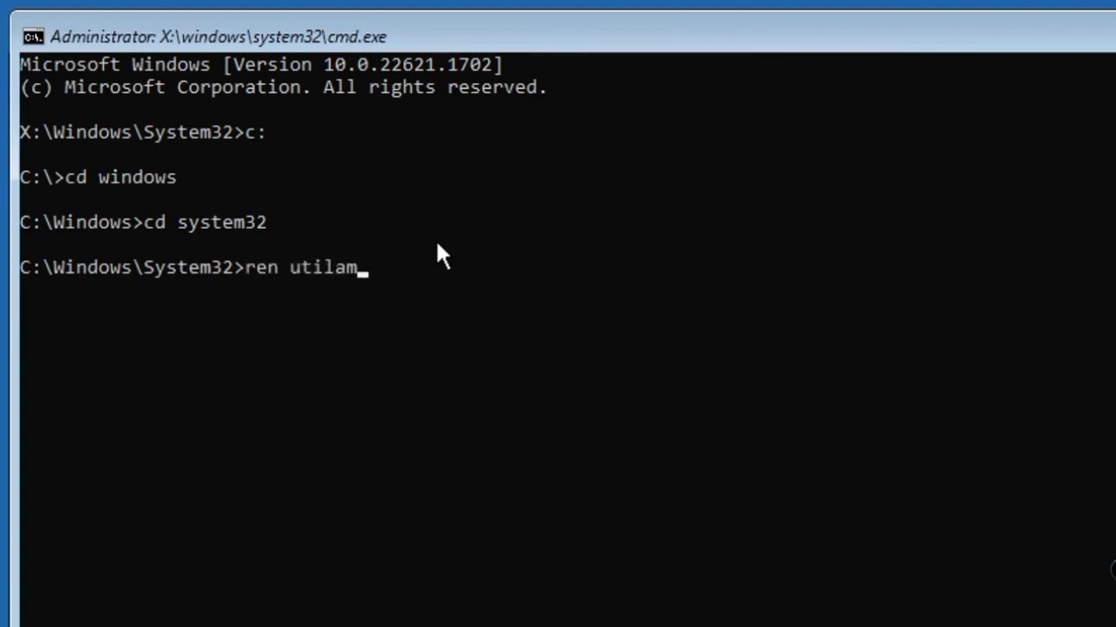
key(BackSpace)
key(BackSpace)
text(man.exe)
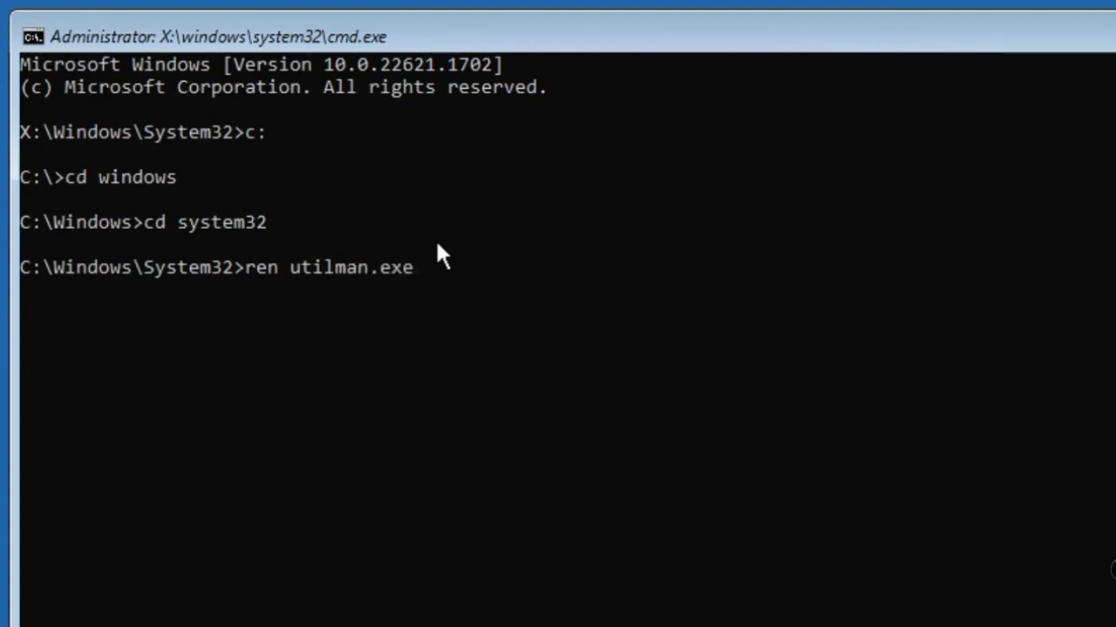
text( utilman)
text(1.ex)
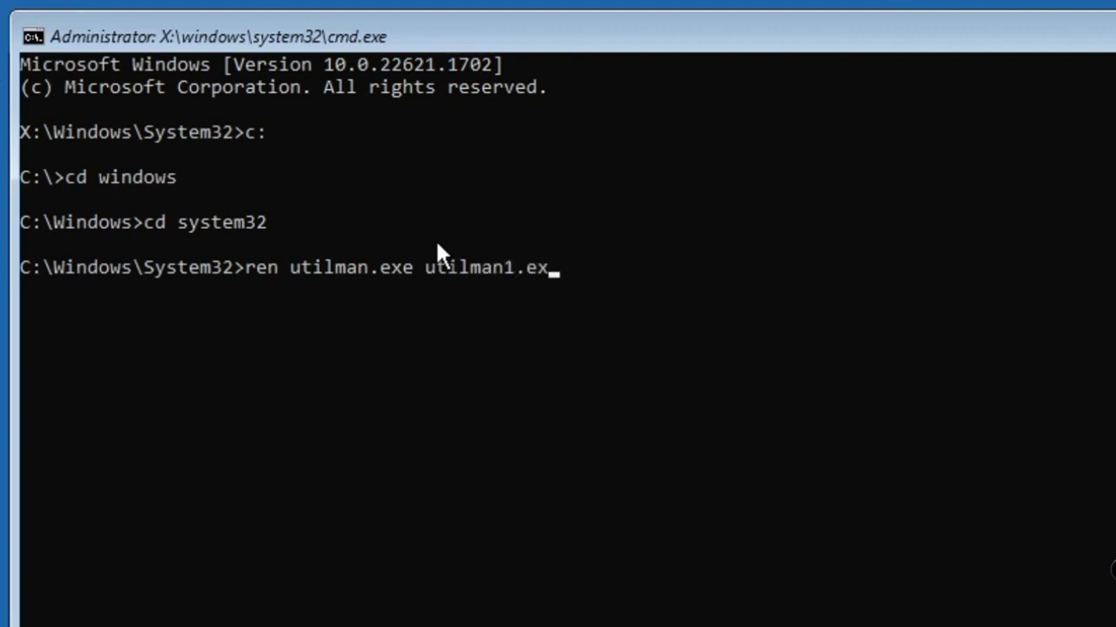
text(e)
key(Return)
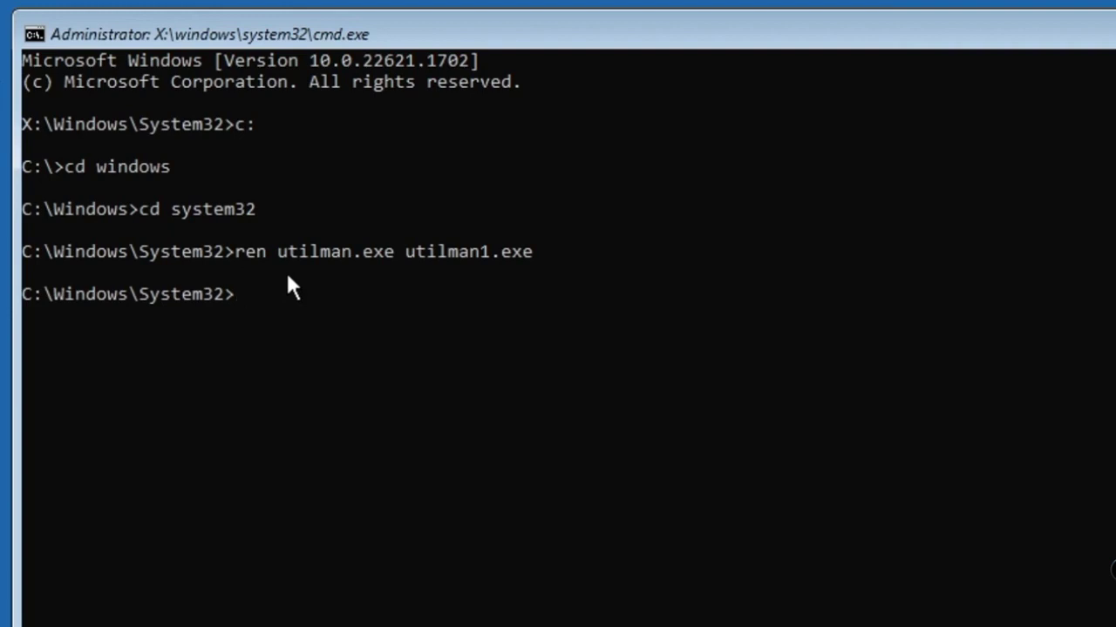
text(reb cmd)
text(.exe)
text( util)
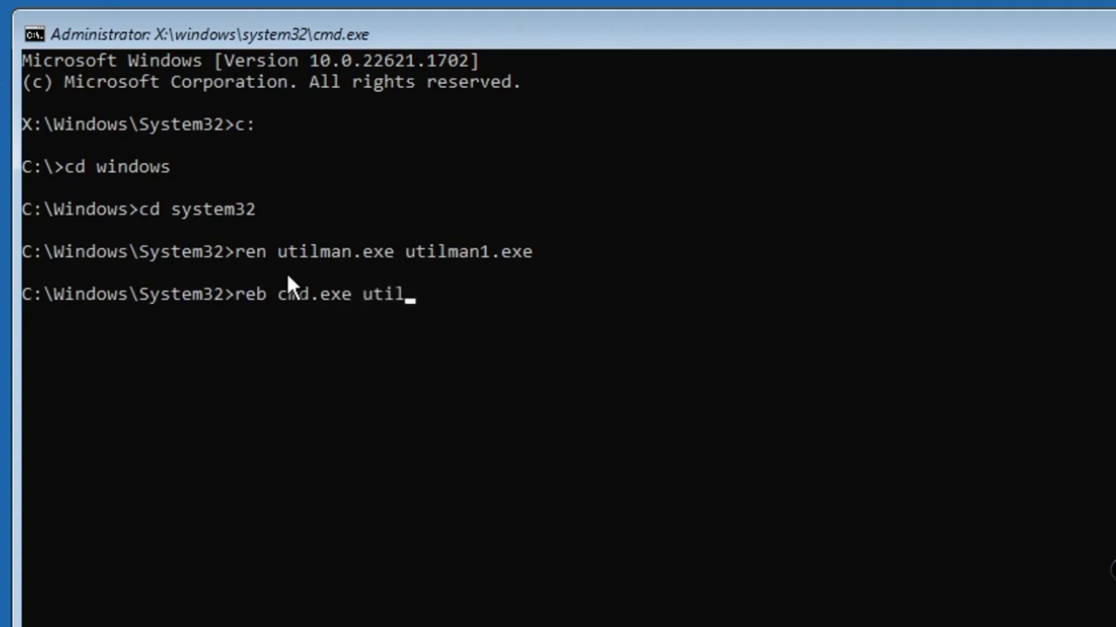
text(man.e)
text(xe)
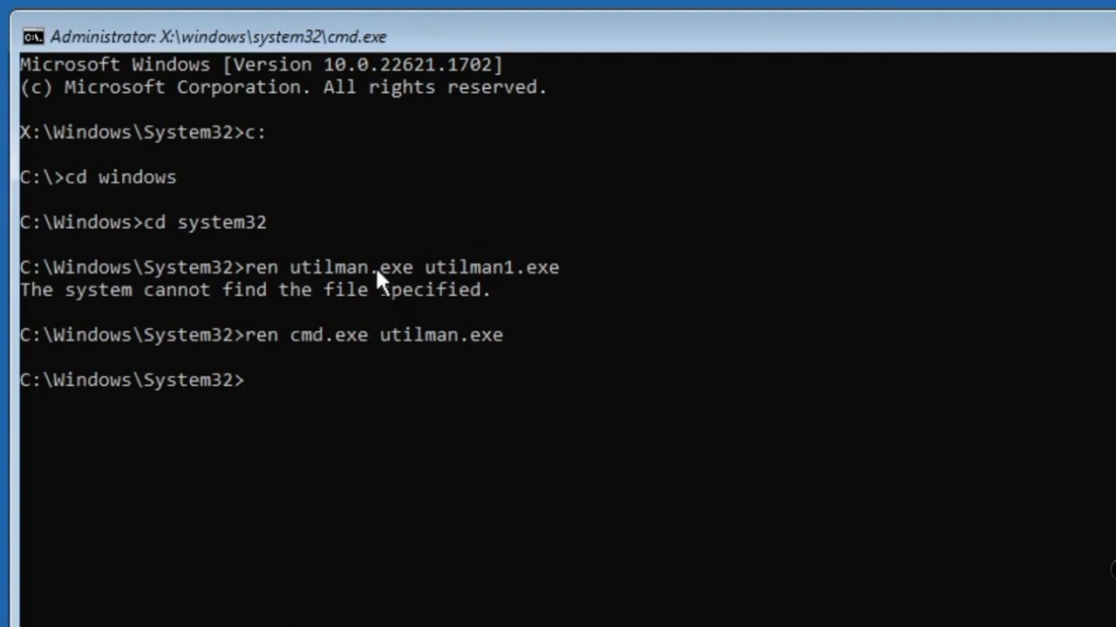
text(exit)
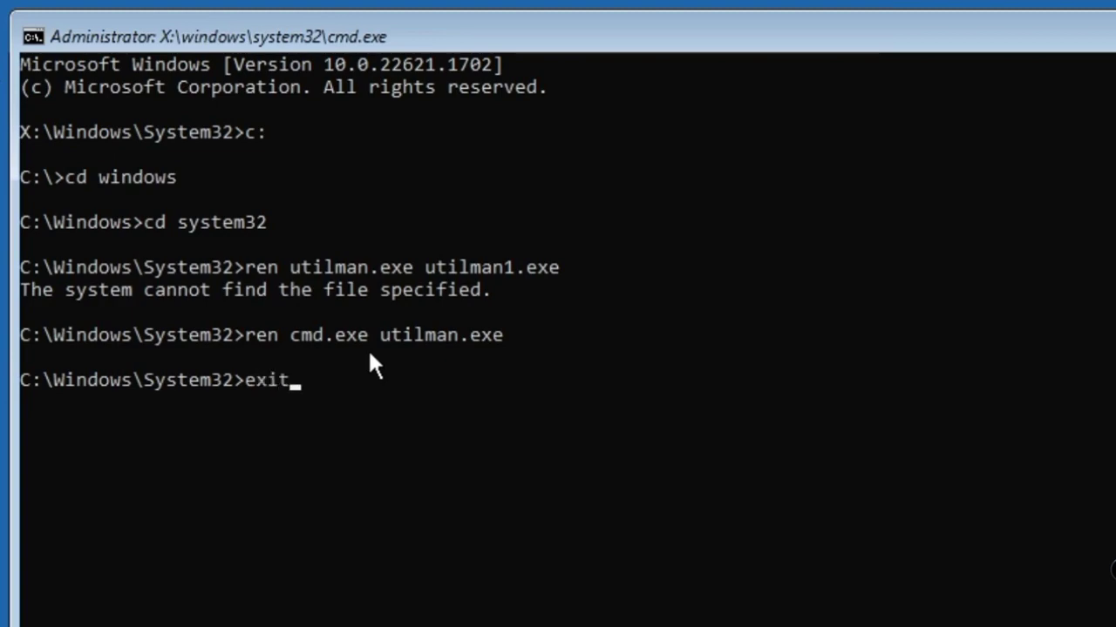
key(Return)
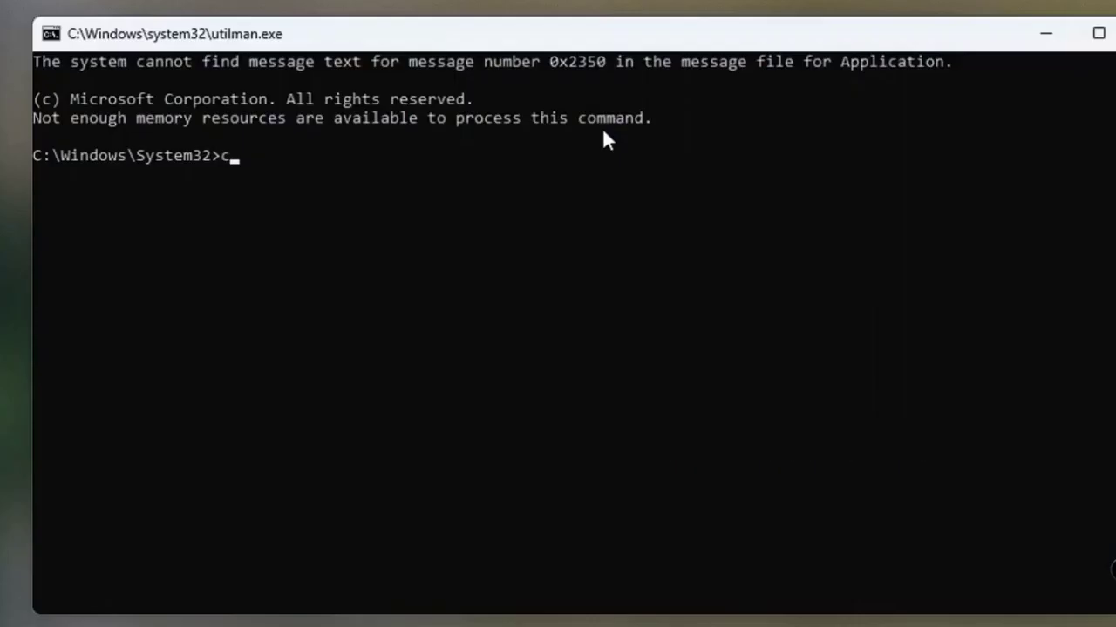
text(o)
text(n)
text(trol u)
text(serpasswo)
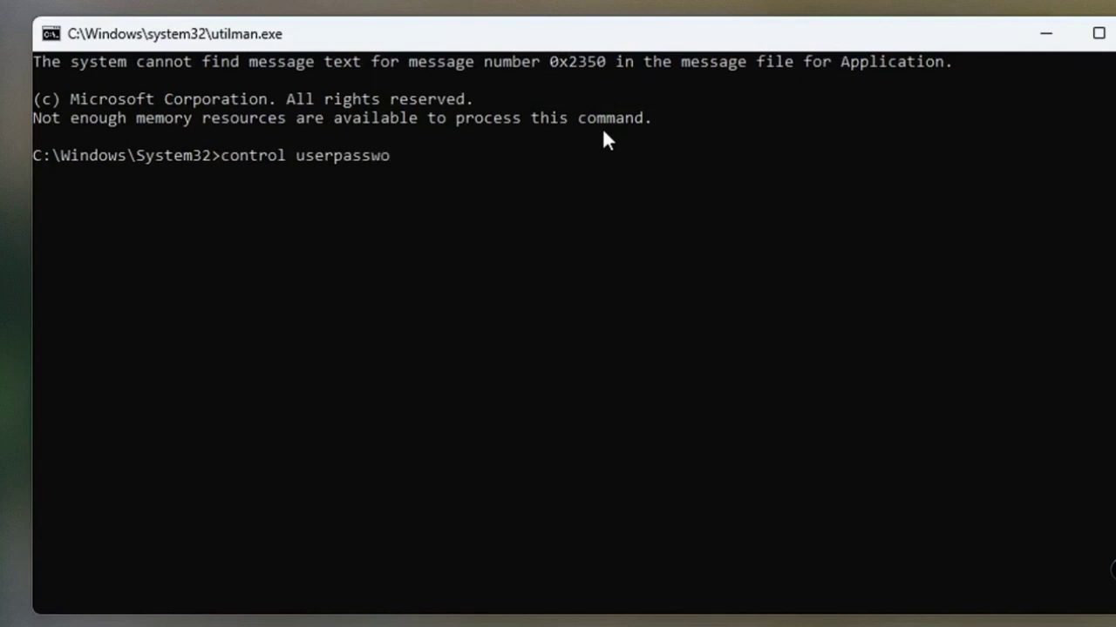
text(rds2)
Reset the account password to blank in User Accounts and confirm it
key(Return)
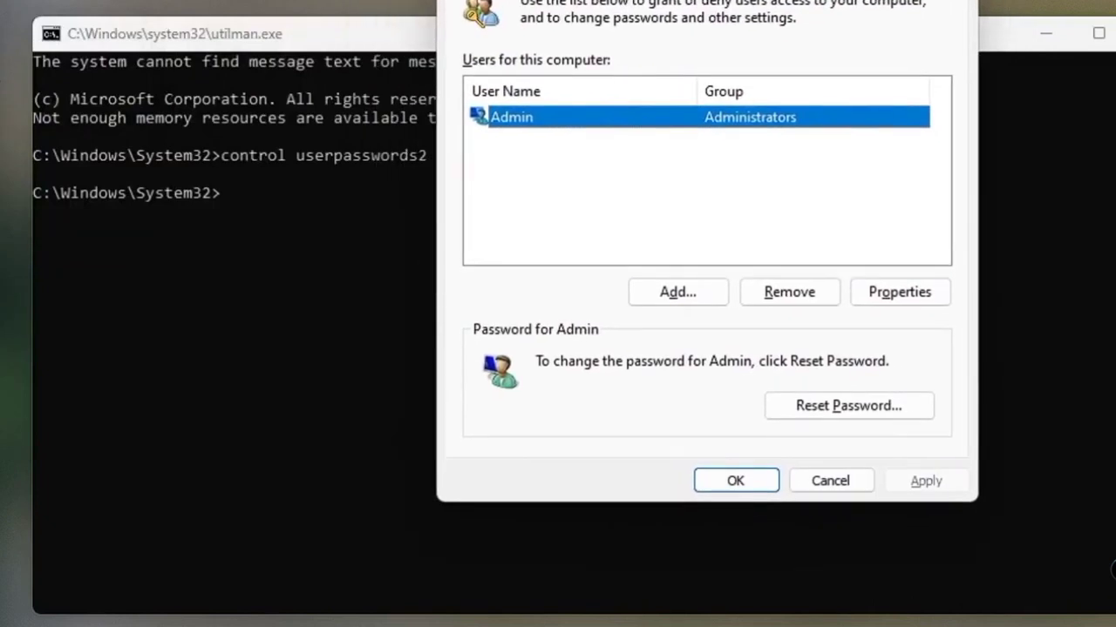
key(alt+p)
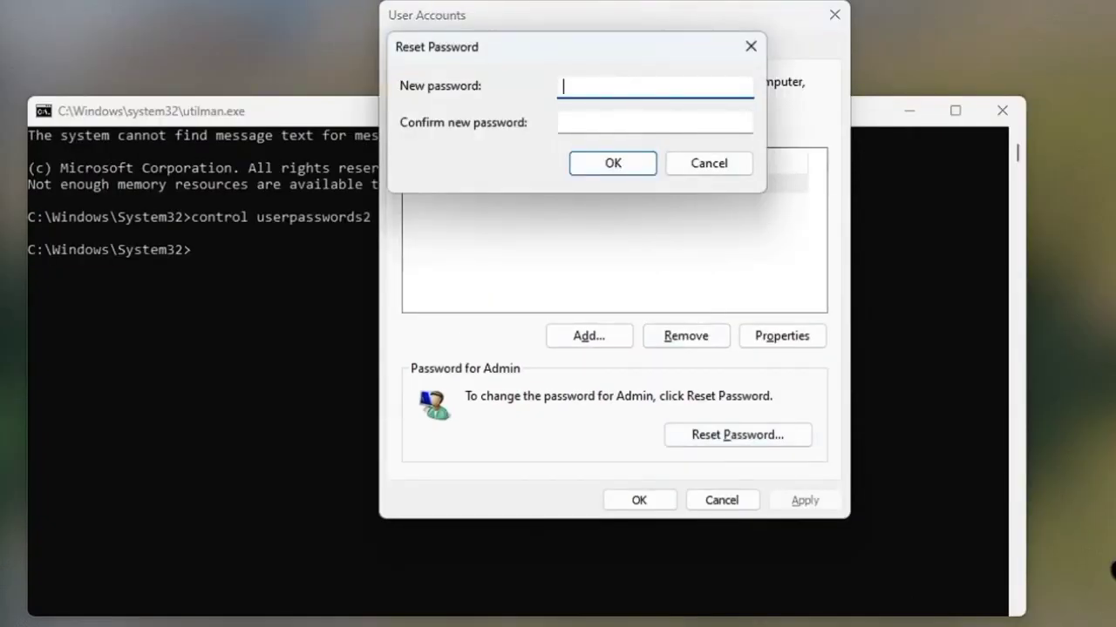
click(617, 164)
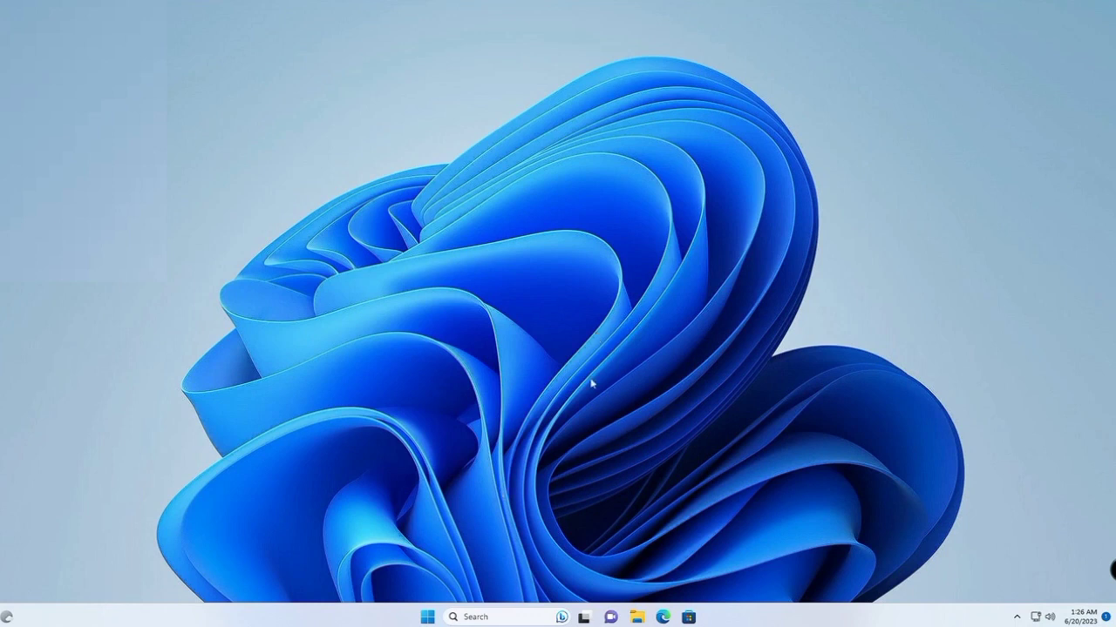
Check the Password entry under Accounts > Sign-in options in Settings, then close Settings
right_click(428, 617)
click(406, 490)
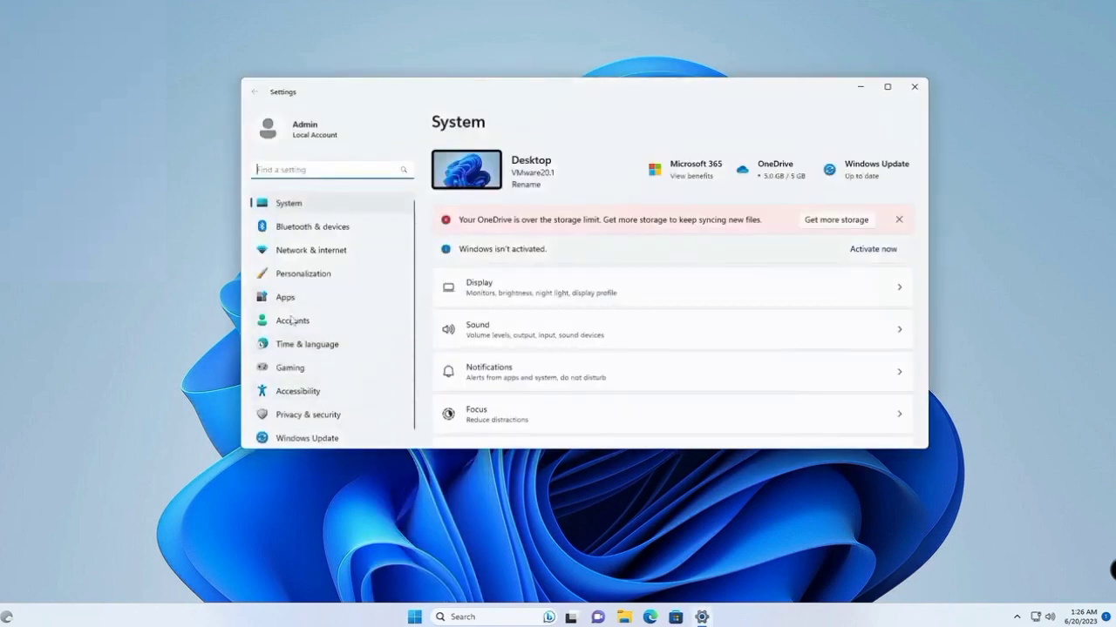
click(293, 321)
scroll(522, 288, down, 5)
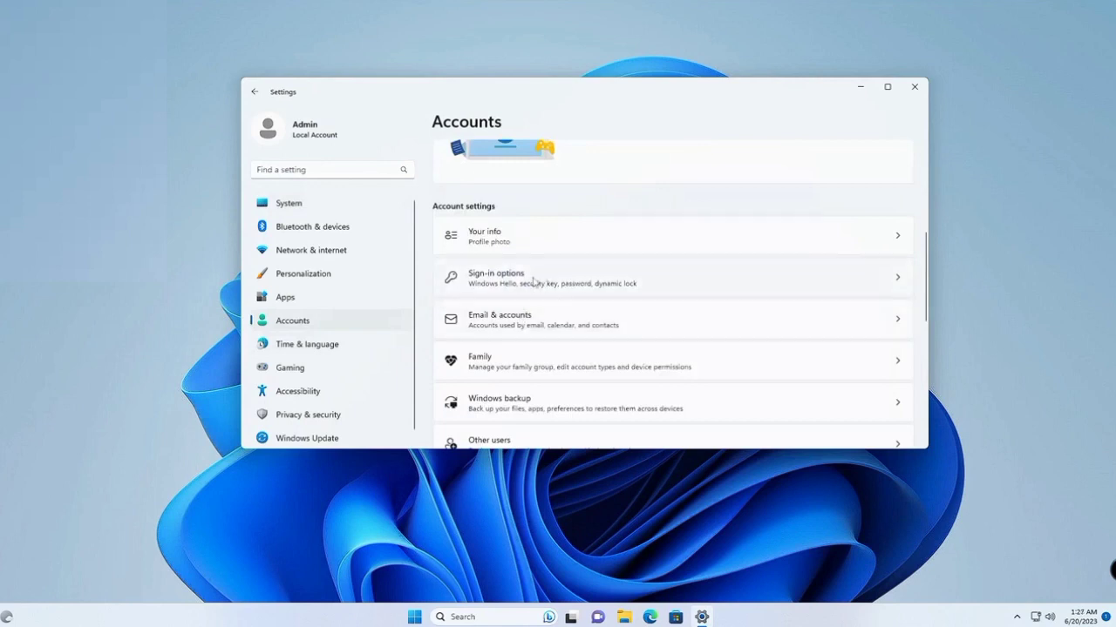
click(532, 284)
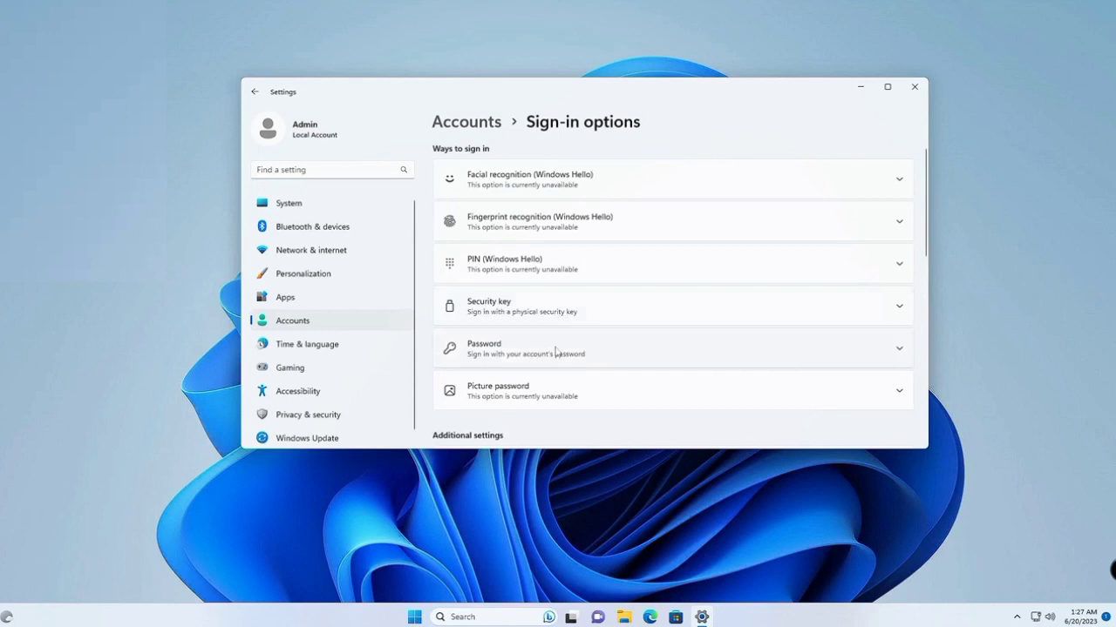
click(555, 352)
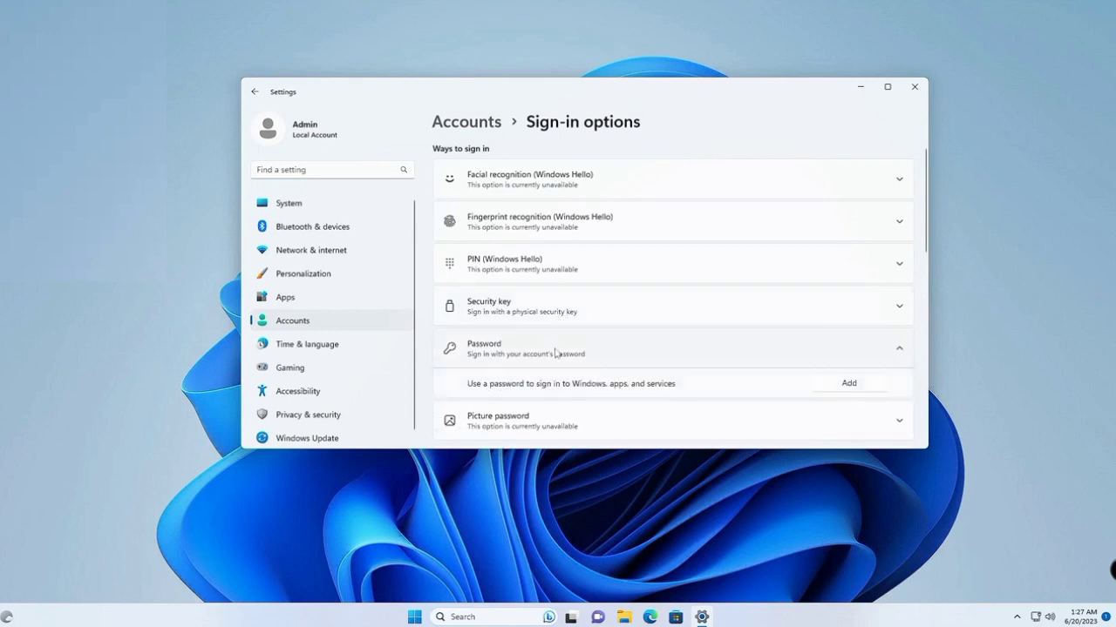
scroll(555, 353, down, 1)
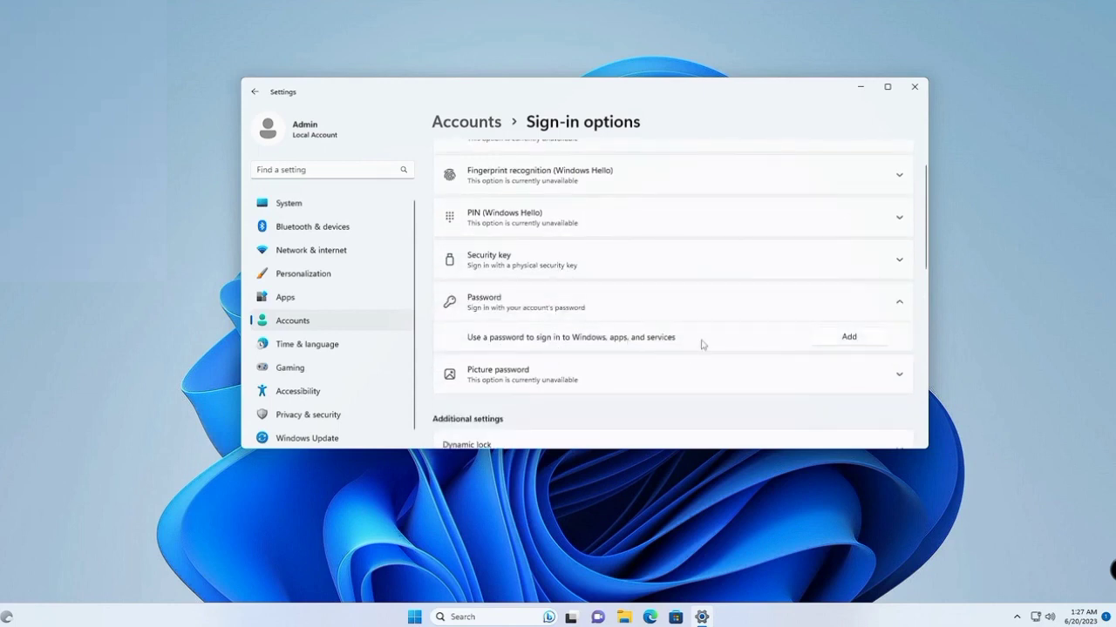
click(914, 87)
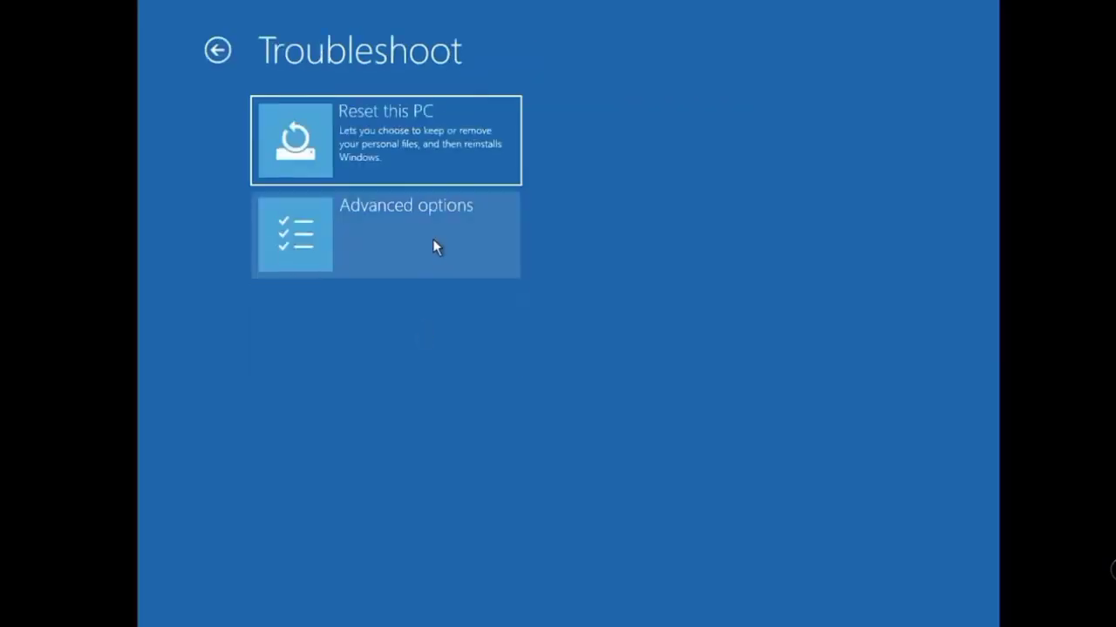
Boot back into recovery and launch the Command Prompt from Advanced options
click(434, 243)
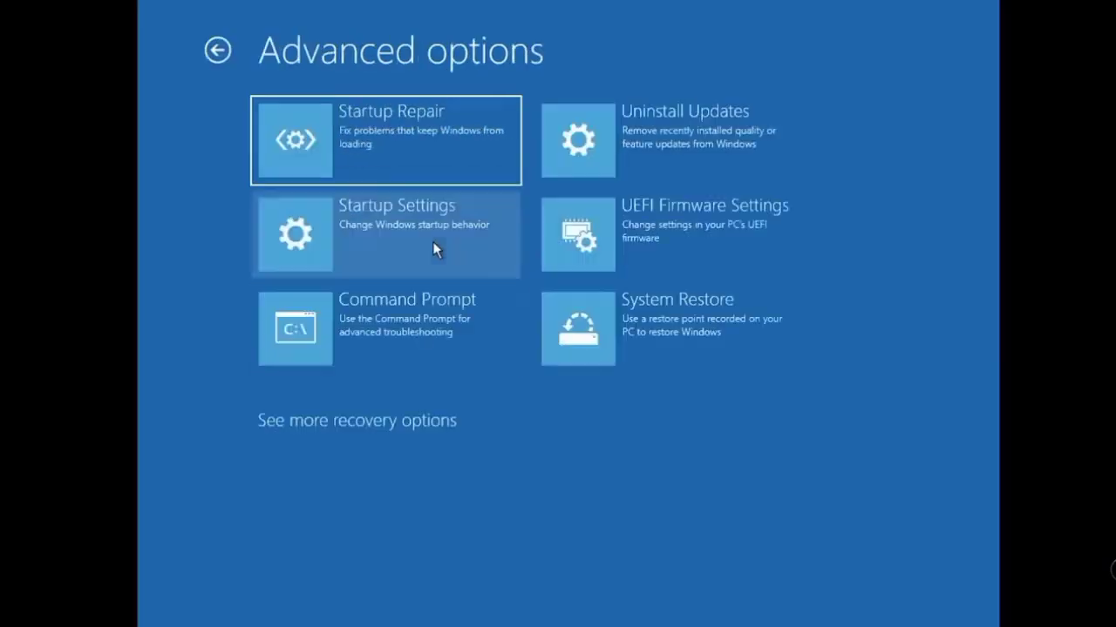
click(422, 318)
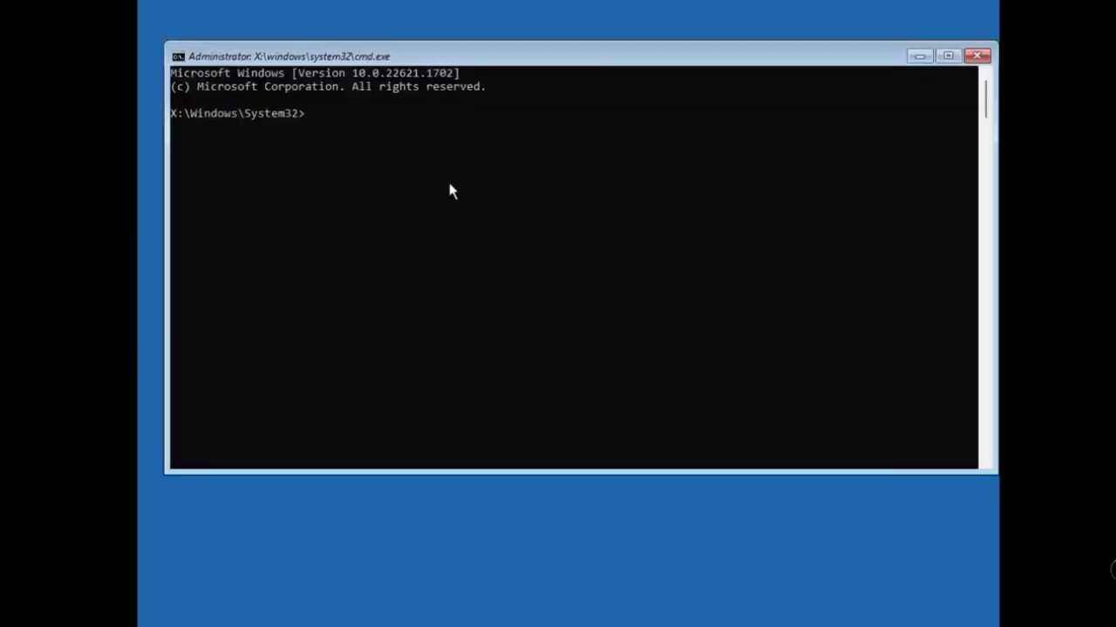
text(c:)
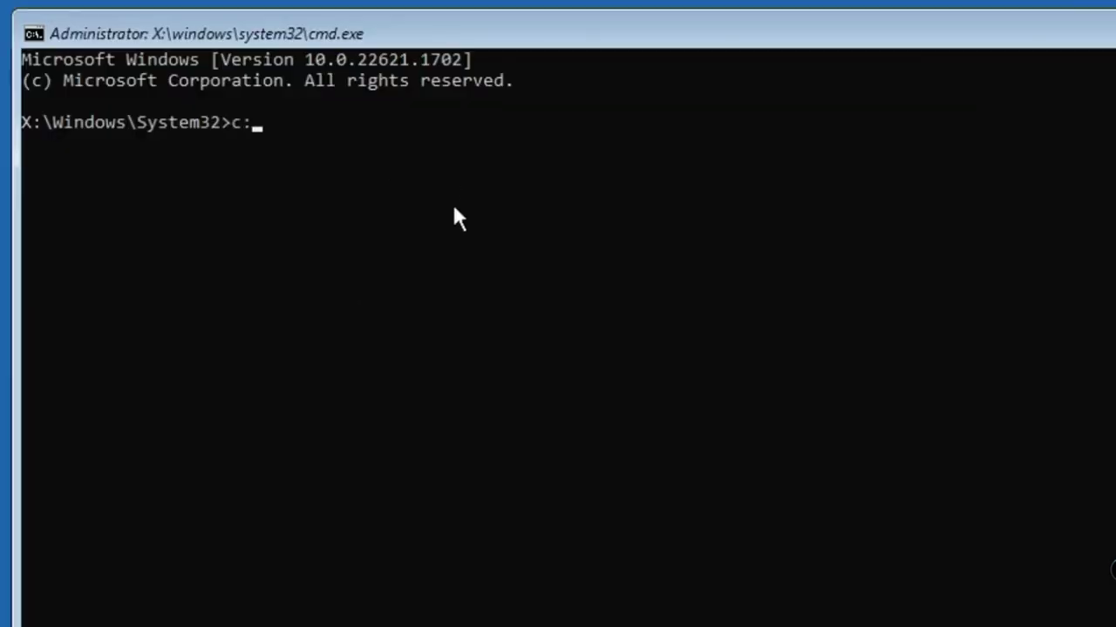
Switch to drive C and navigate into C:\Windows\System32
key(Return)
text(c)
text(d wiu)
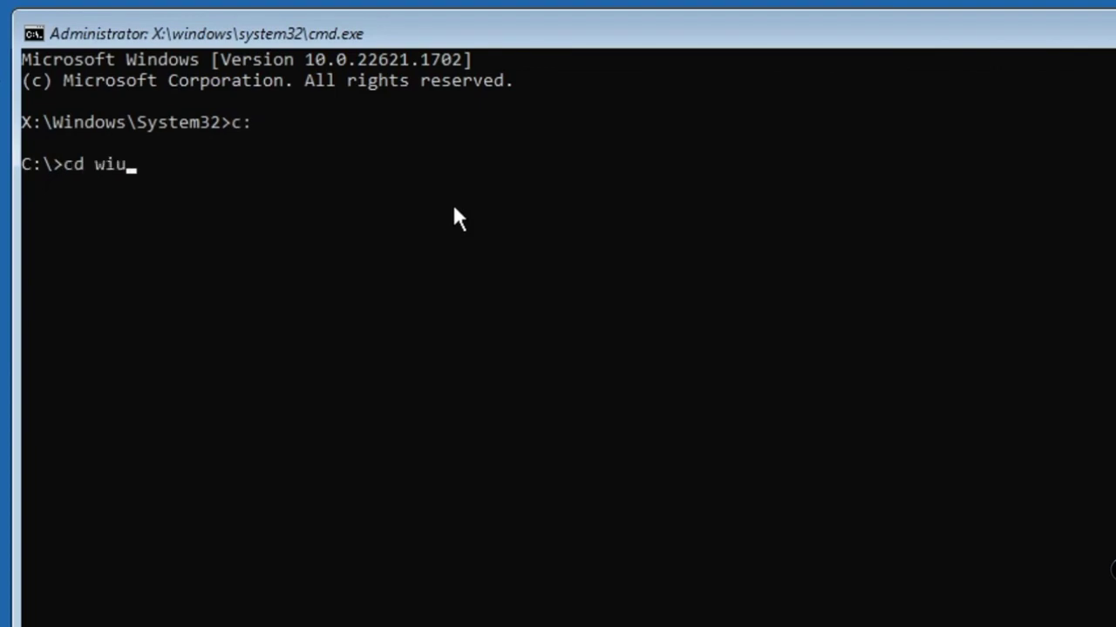
key(BackSpace)
text(ndows)
key(Return)
text(cd )
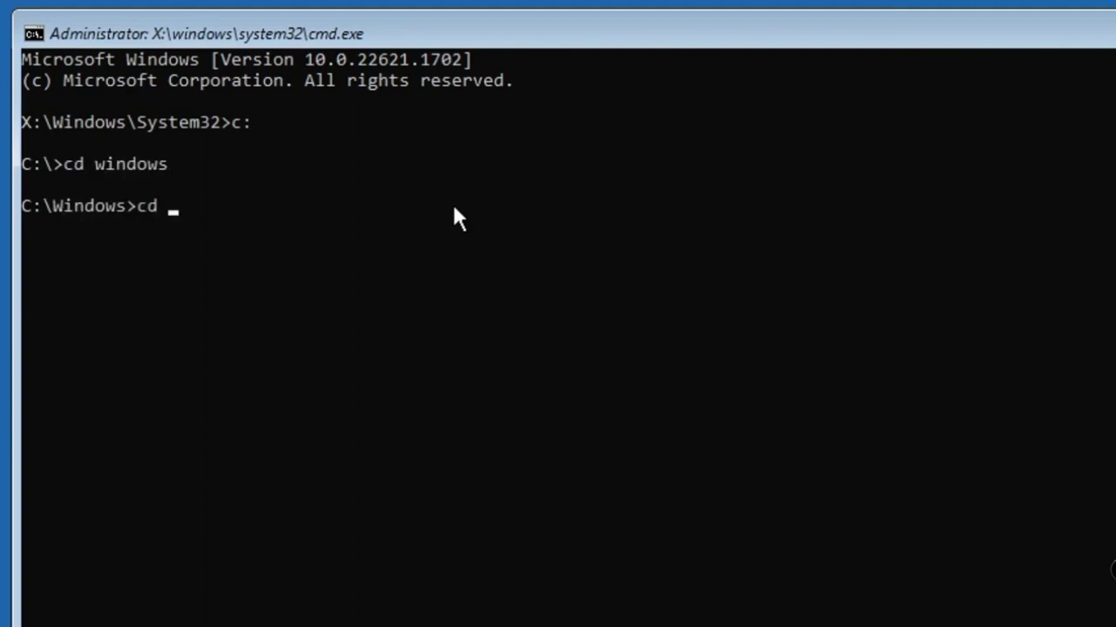
text(syste)
text(m32)
key(Return)
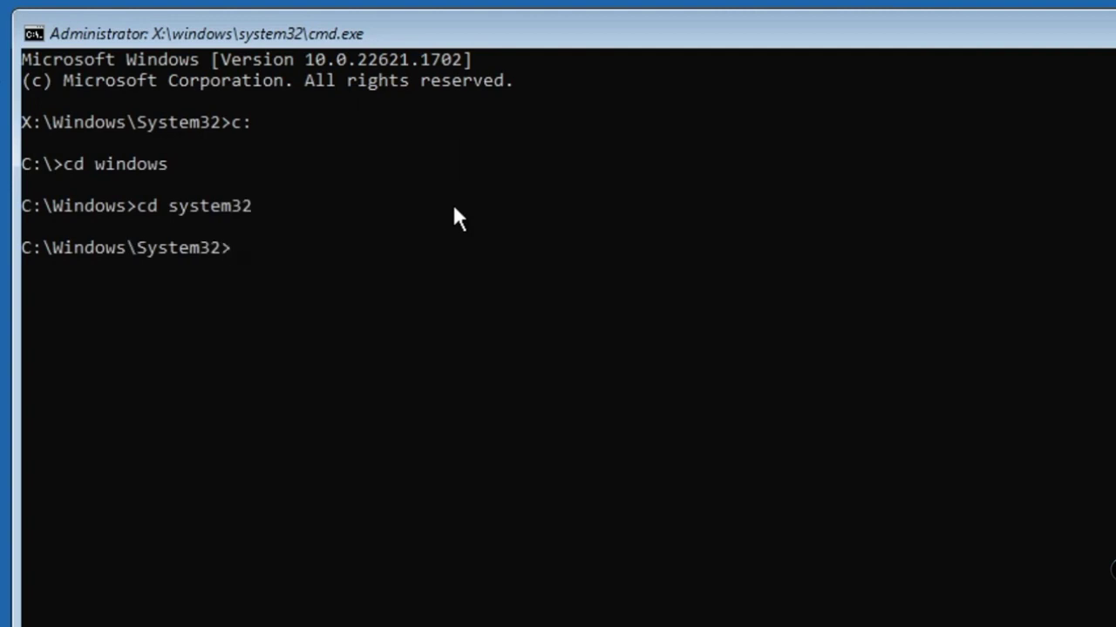
text(ren)
text( uti)
text(lman1)
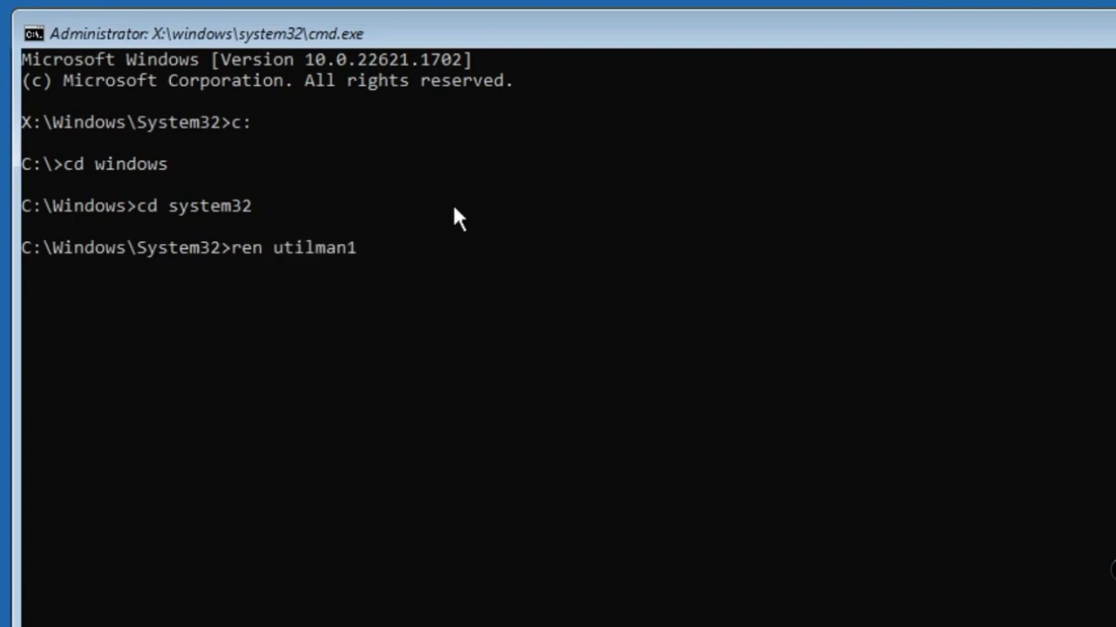
text(.exe)
text( utilma)
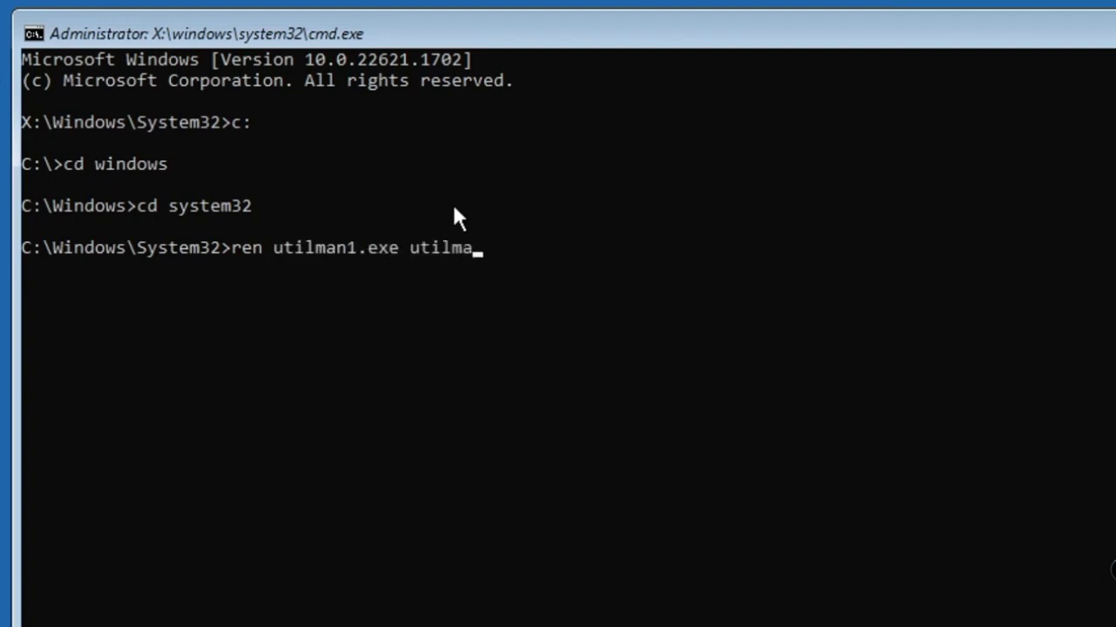
text(n.exe)
Attempt ren utilman1.exe utilman.exe, then rename utilman.exe back to cmd.exe
key(Return)
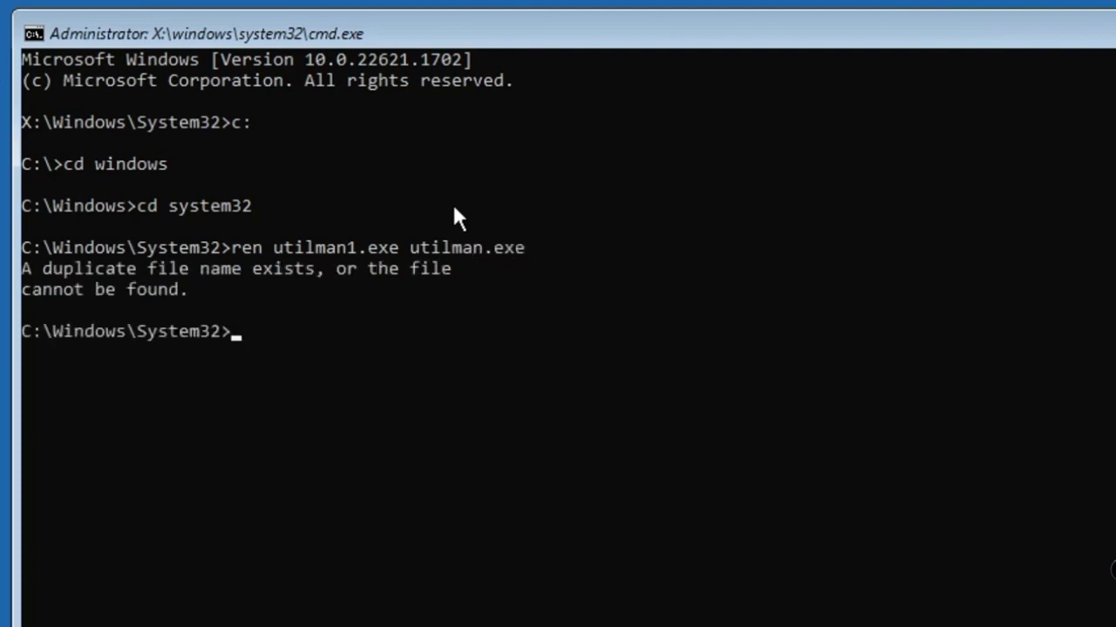
text(ren u)
text(tilman)
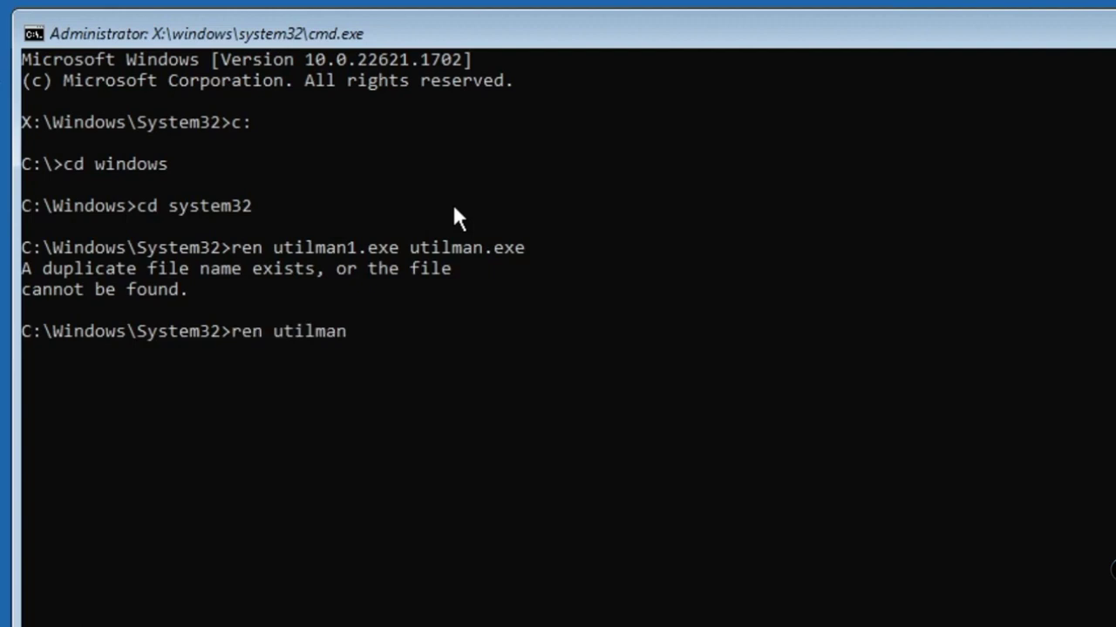
text(.exe)
text( c)
text(md)
text(/)
key(BackSpace)
text(.ex)
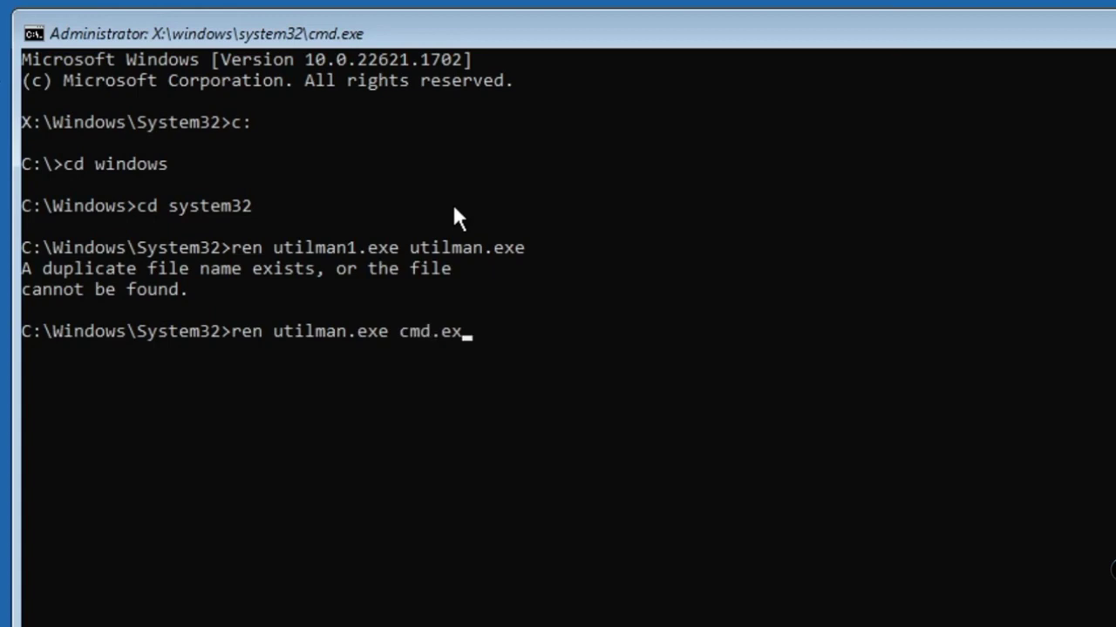
text(e)
key(Return)
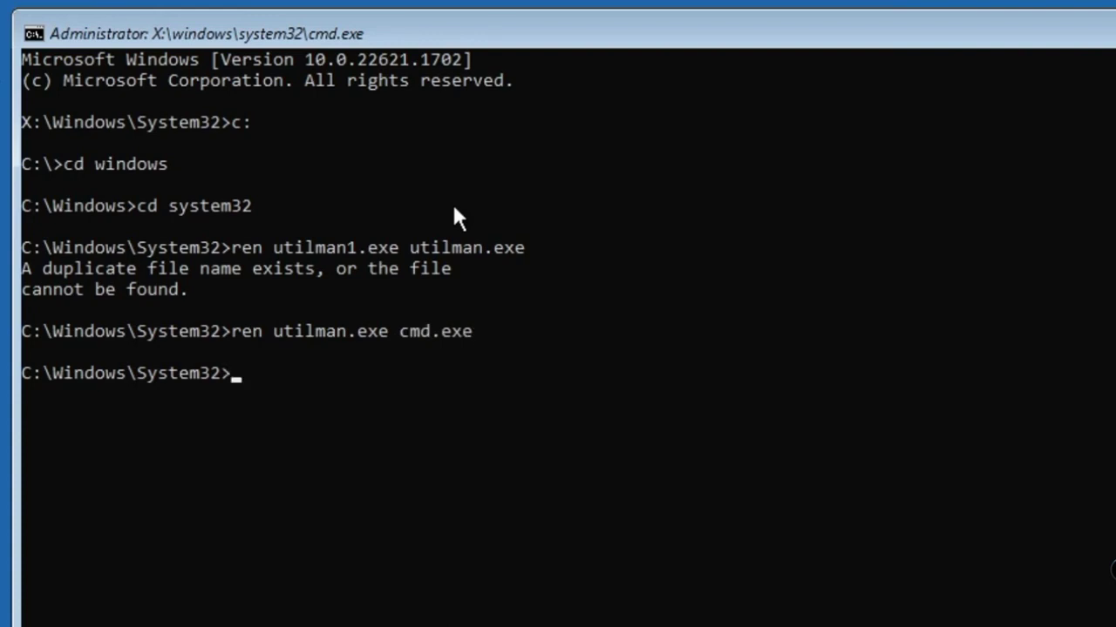
text(exit)
Run exit to close the console and return to Choose an option
key(Return)
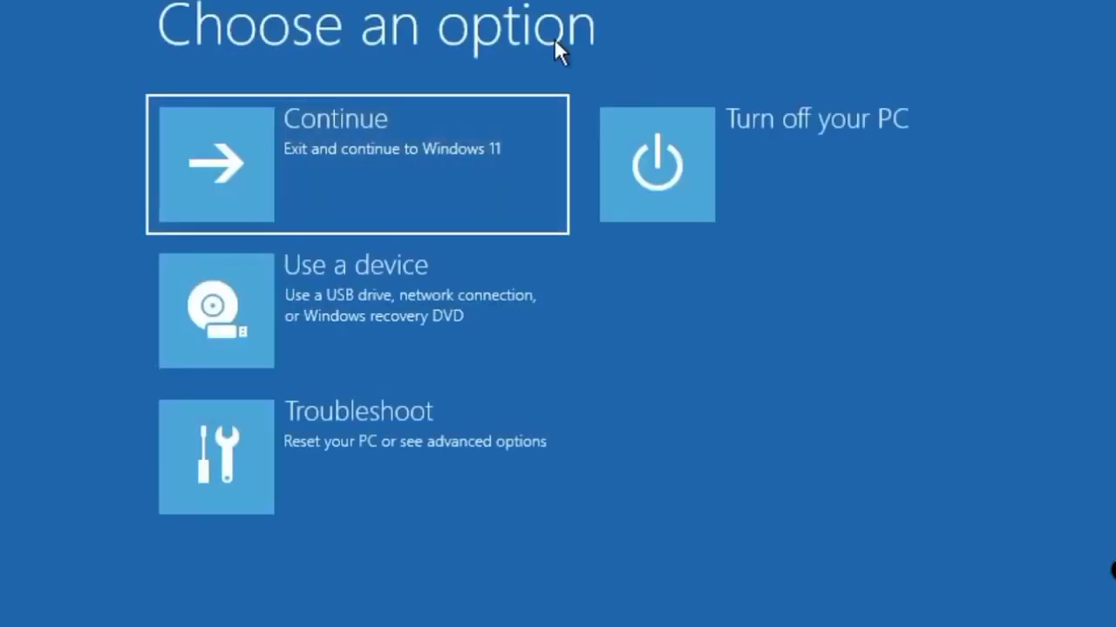